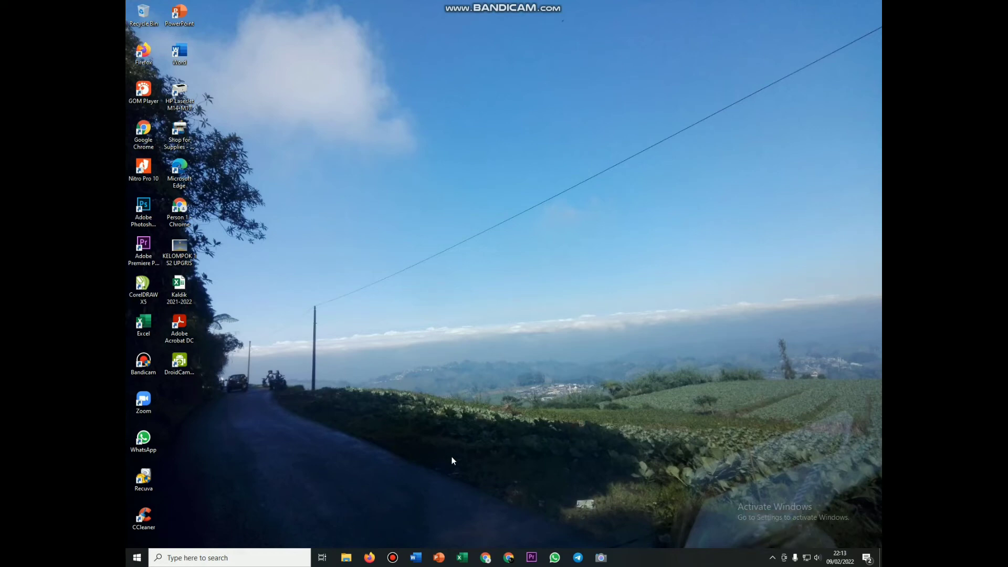
Start Word, dismiss the not-activated notice, create a blank document, then launch Excel
left_click(418, 558)
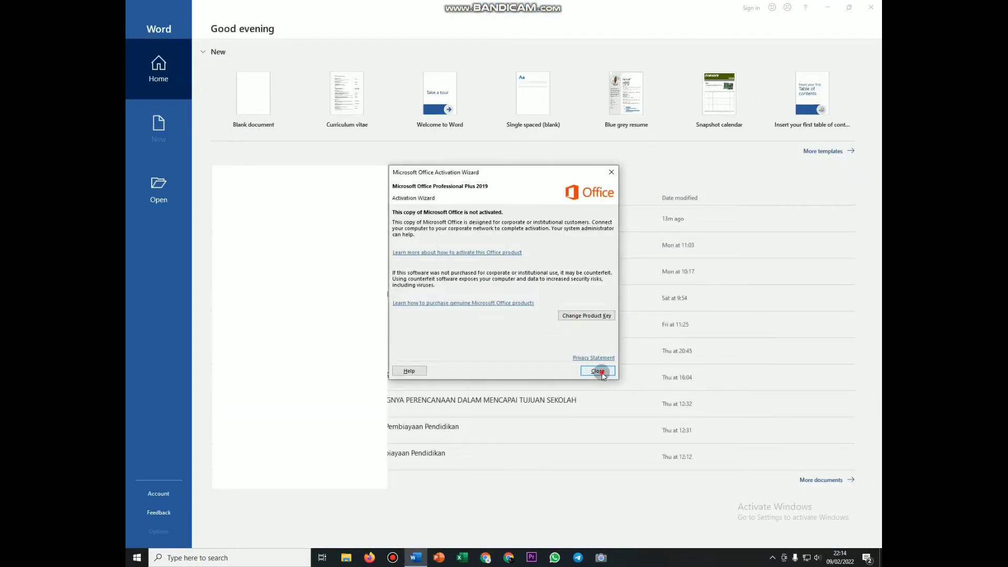
left_click(599, 371)
left_click(254, 97)
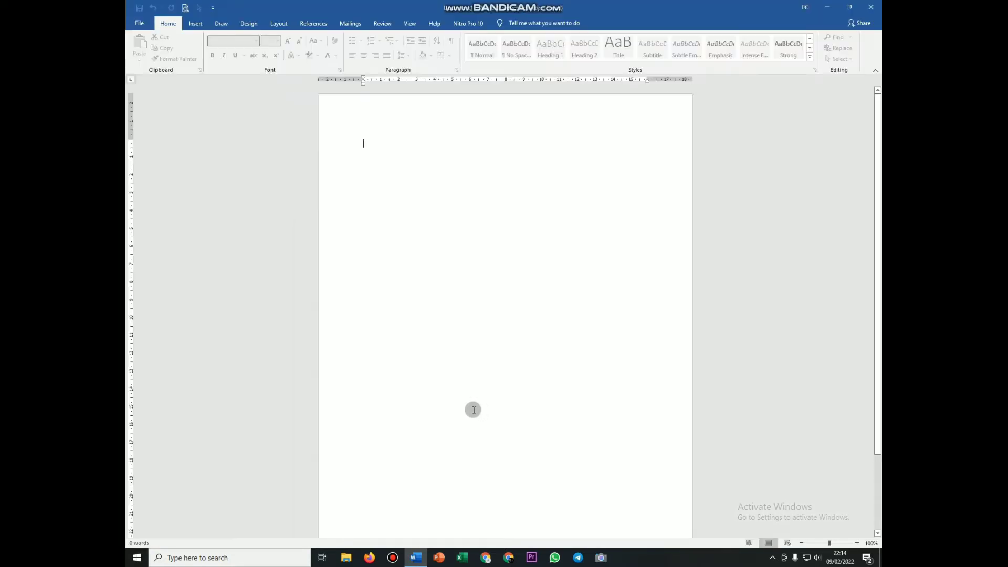
left_click(462, 557)
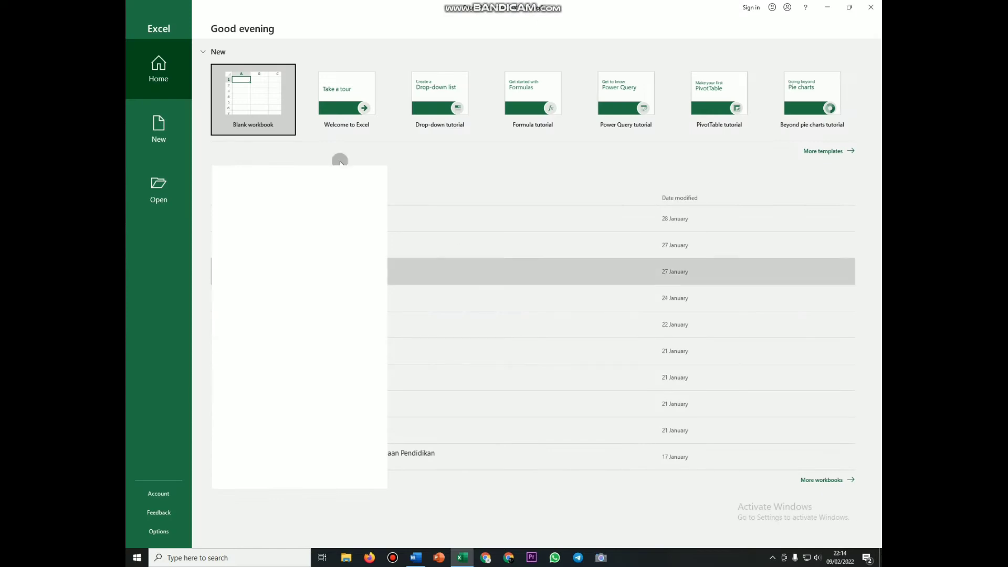
Create a blank Excel workbook and enter test letters 'ffgfgsfs' in cell F6
left_click(257, 93)
left_click(470, 207)
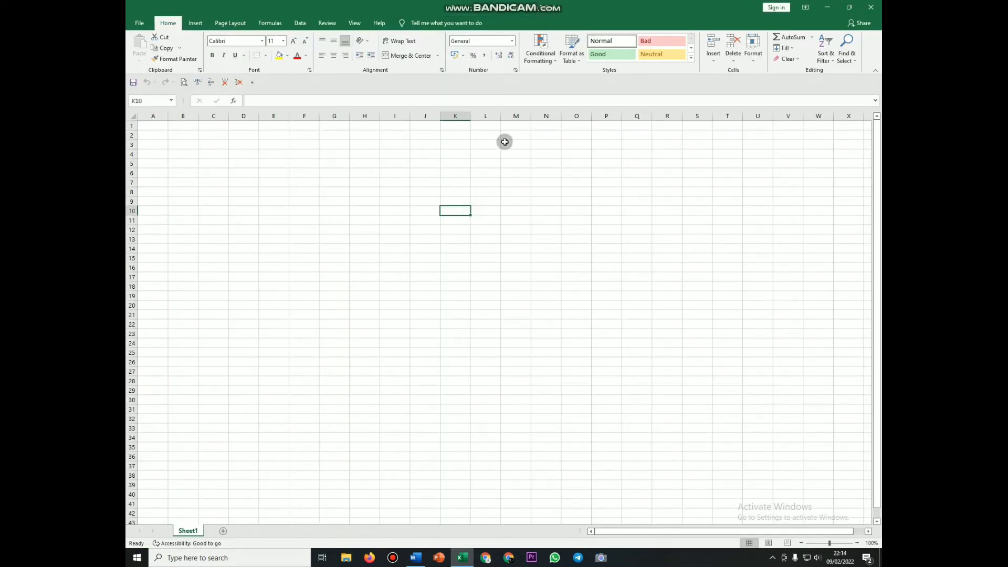
left_click(298, 171)
type("fgfg")
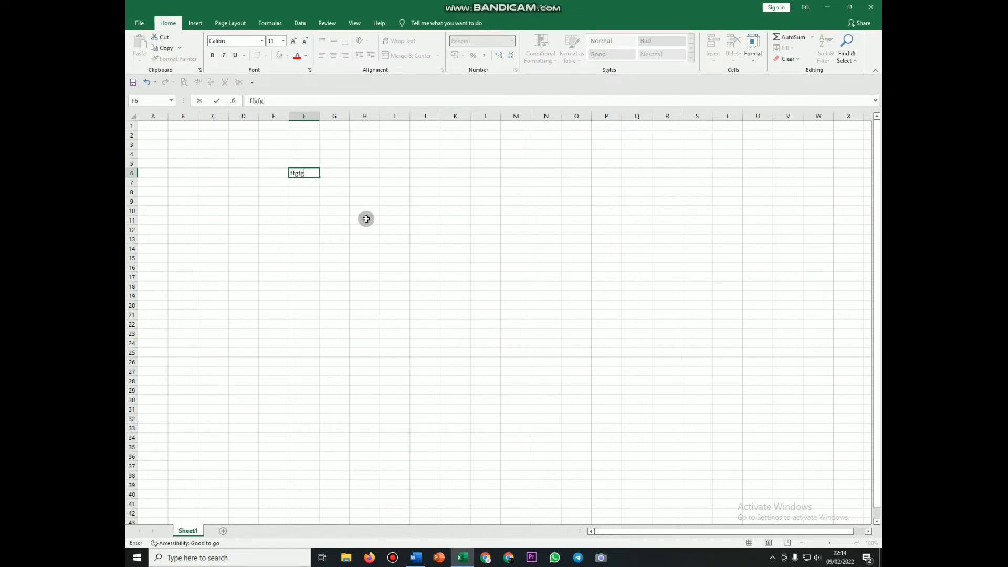
type("sfs")
left_click(386, 229)
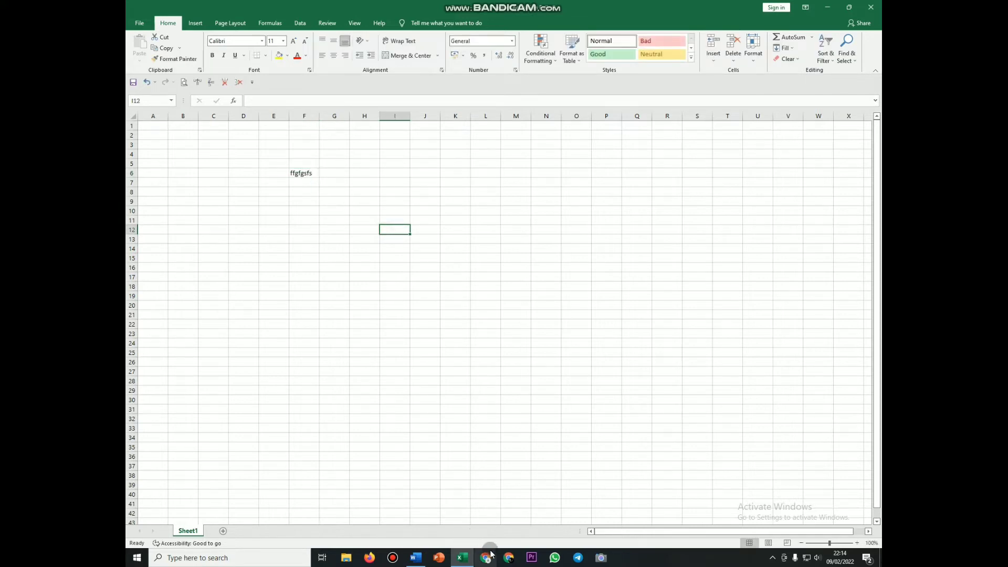
left_click(439, 558)
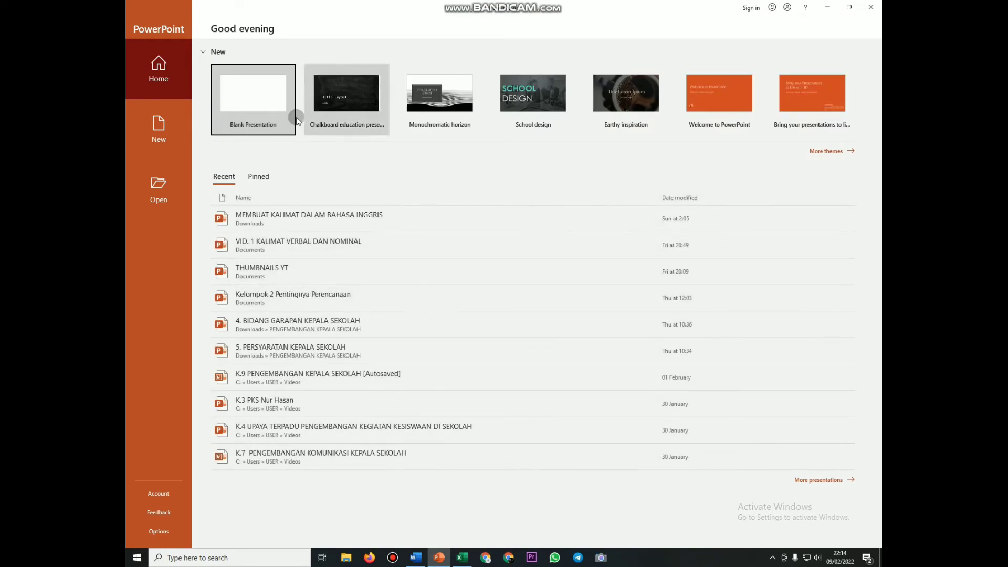
Create a blank PowerPoint presentation with title 'fsgfssfgfs', then return to the Word document
left_click(292, 117)
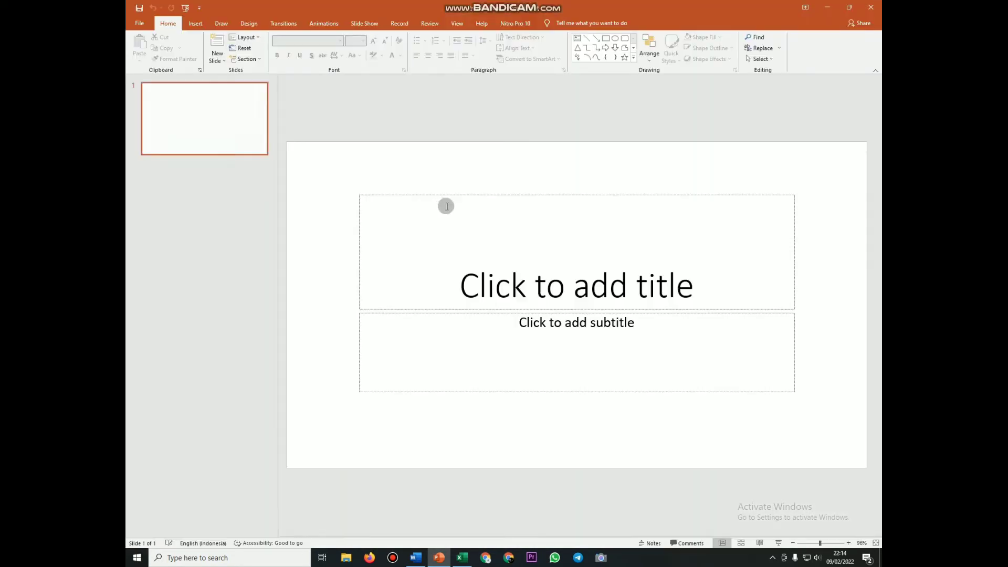
left_click(512, 235)
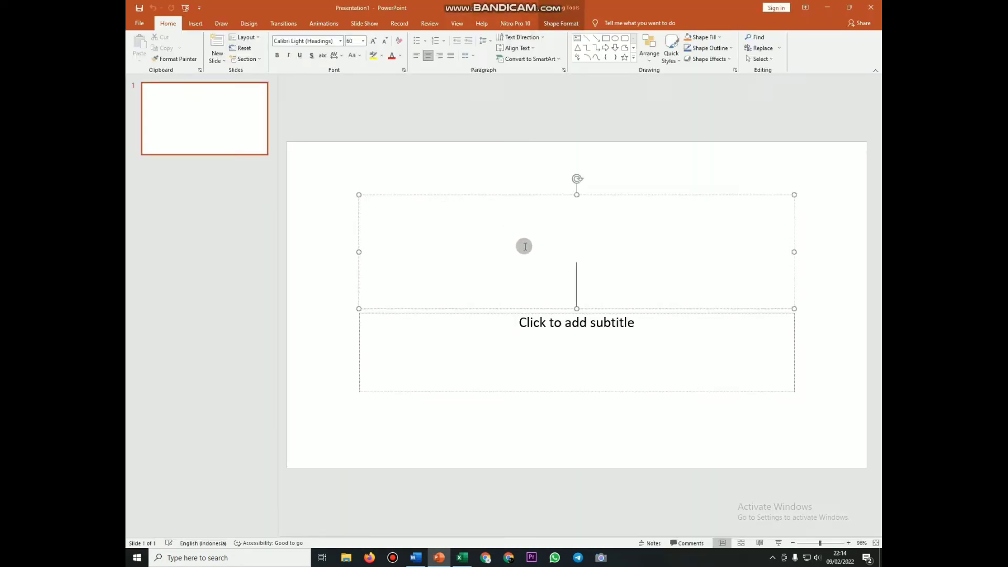
type("fsgfssfgfs")
left_click(507, 238)
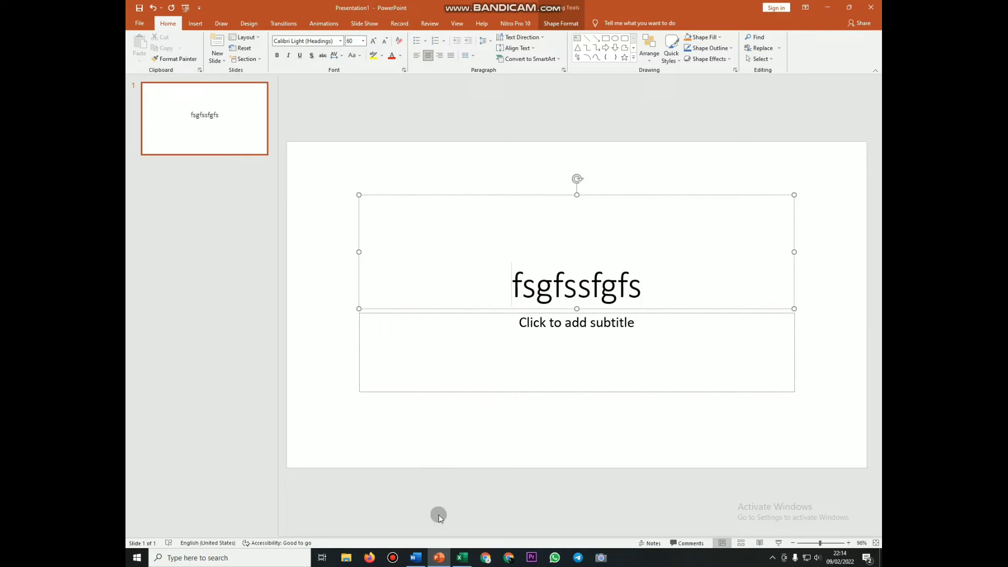
left_click(416, 558)
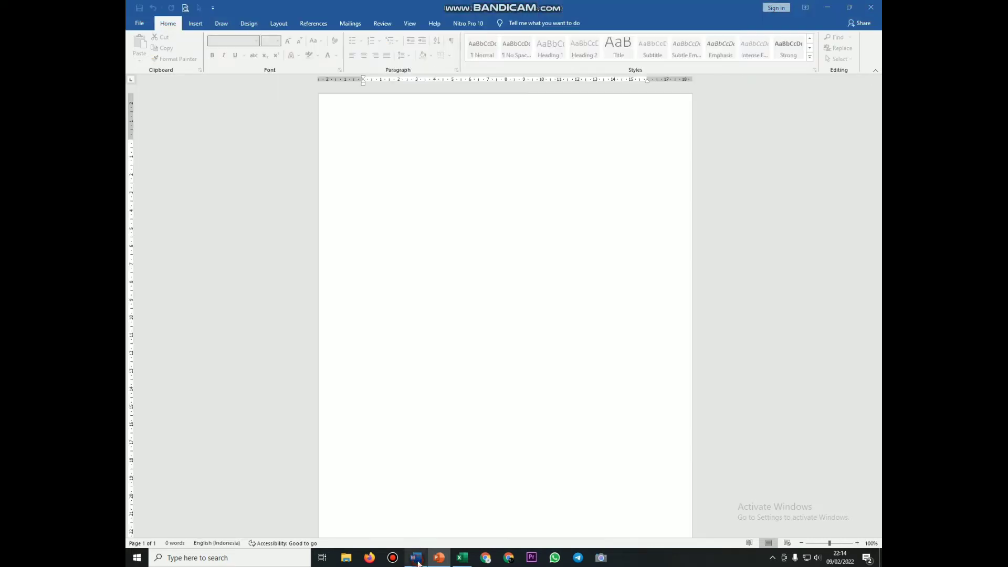
left_click(409, 214)
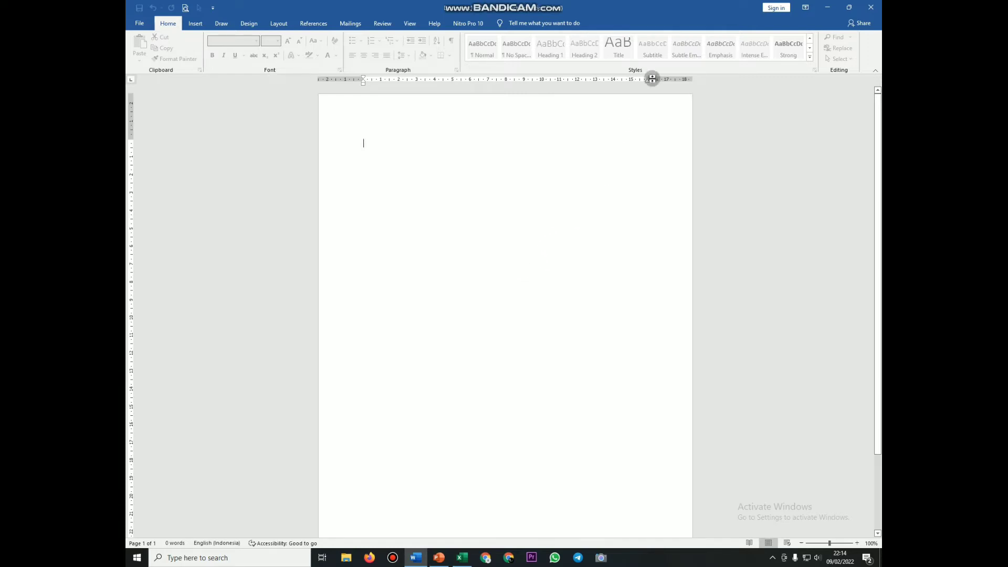
Close Word, then dismiss the activation notices and close PowerPoint without saving and Excel
left_click(869, 8)
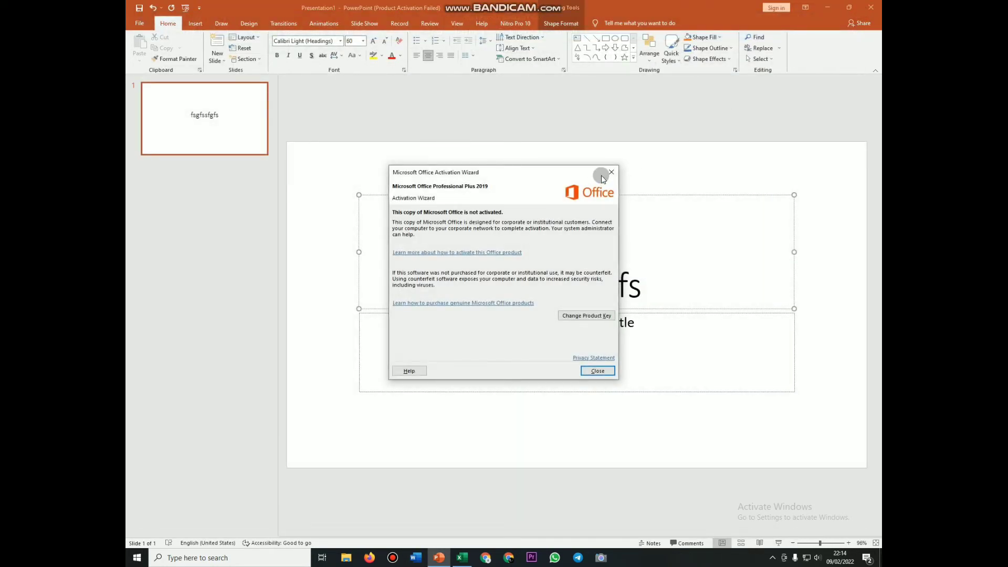
left_click(599, 372)
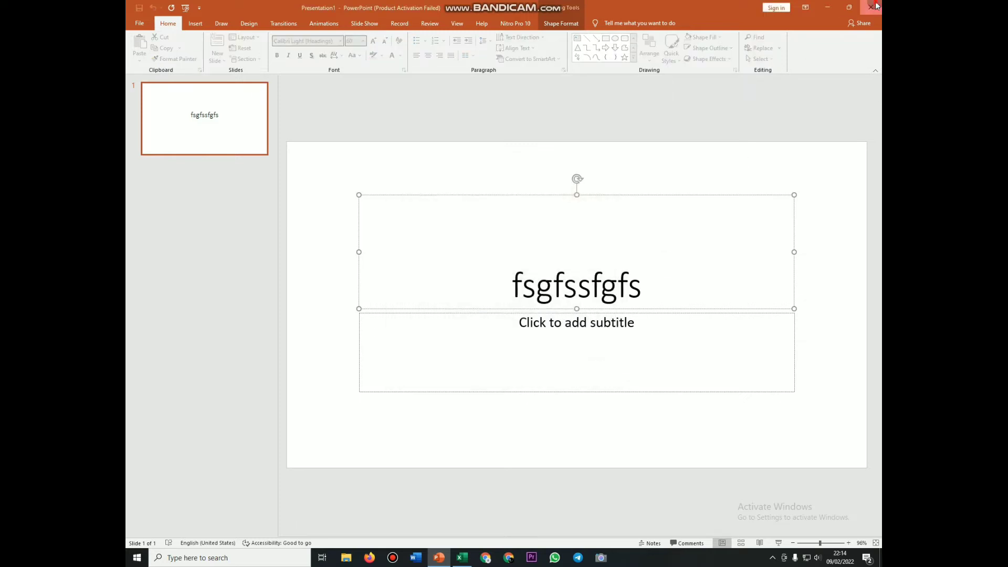
left_click(871, 7)
left_click(517, 301)
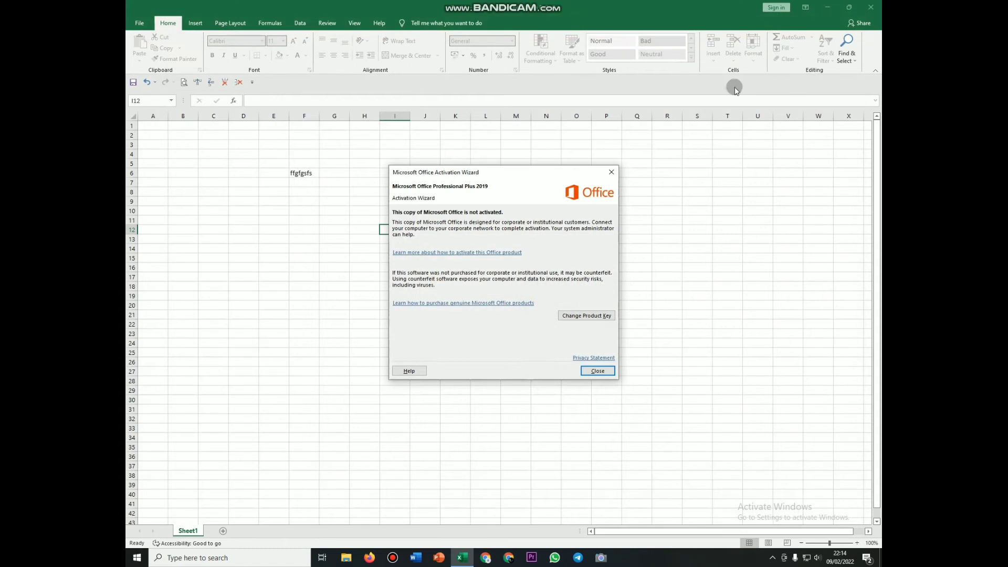
left_click(613, 170)
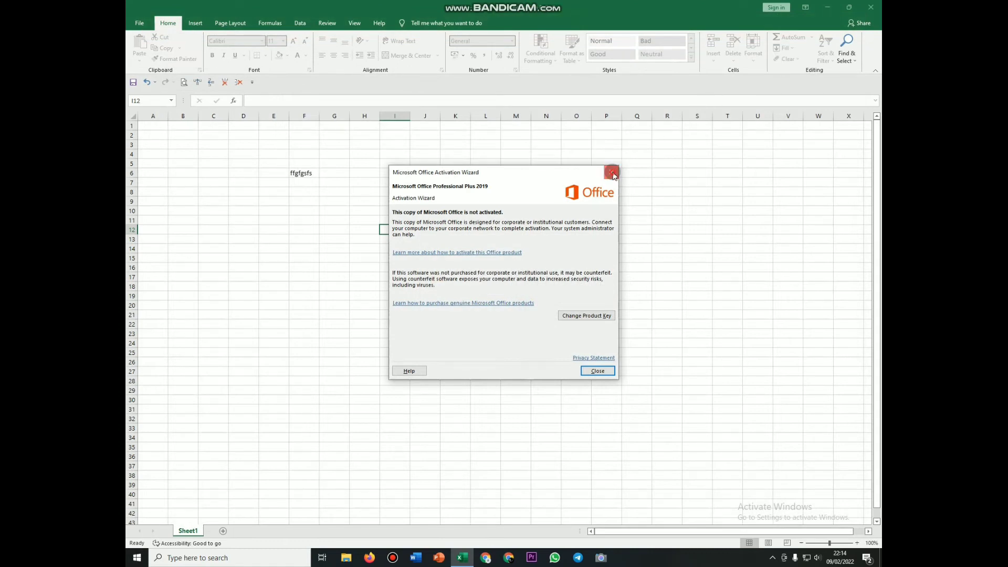
left_click(870, 7)
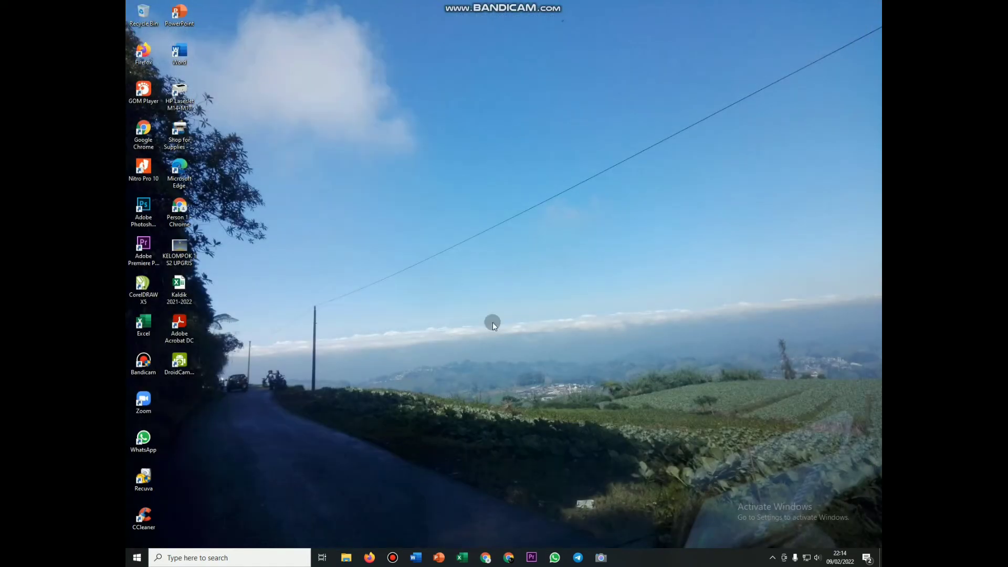
Browse to C:\Program Files (x86)\Microsoft Office\Office16 in File Explorer
left_click(346, 557)
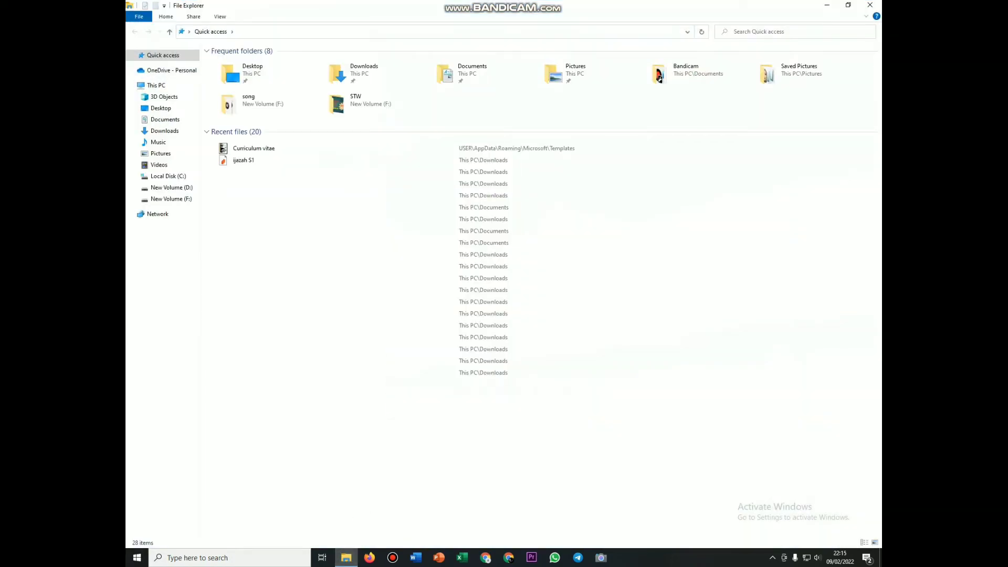
left_click(176, 179)
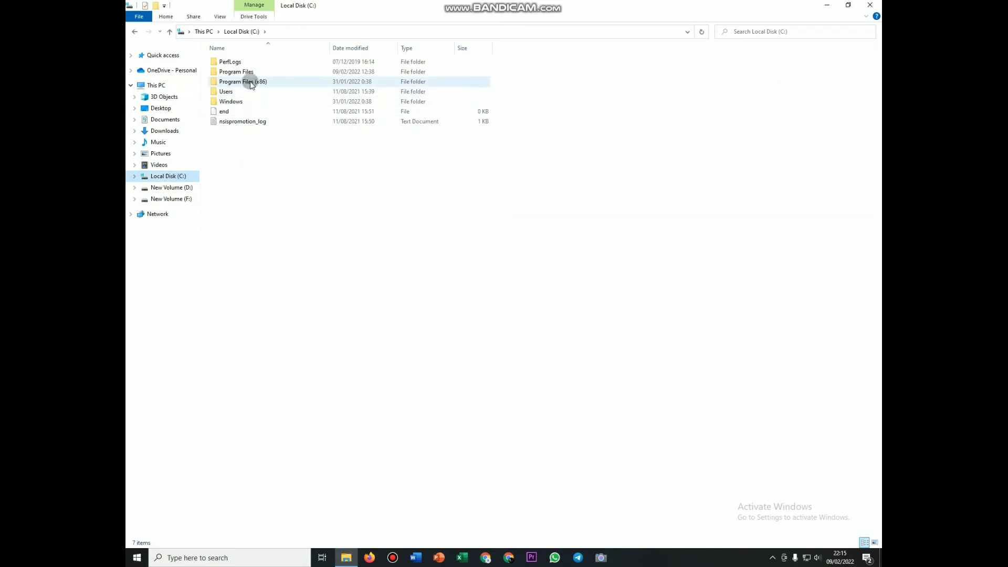
mouse_move(243, 82)
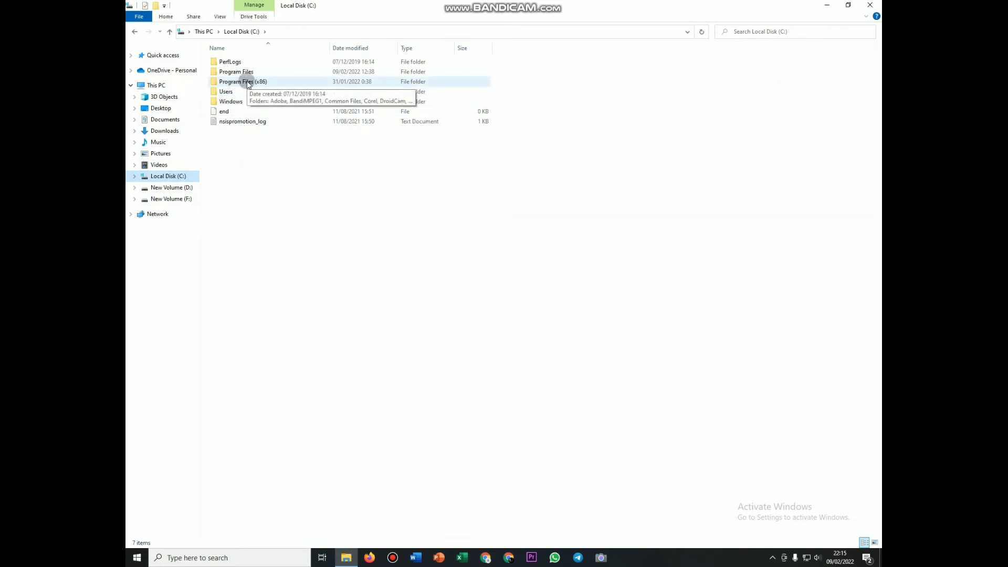
double_click(249, 83)
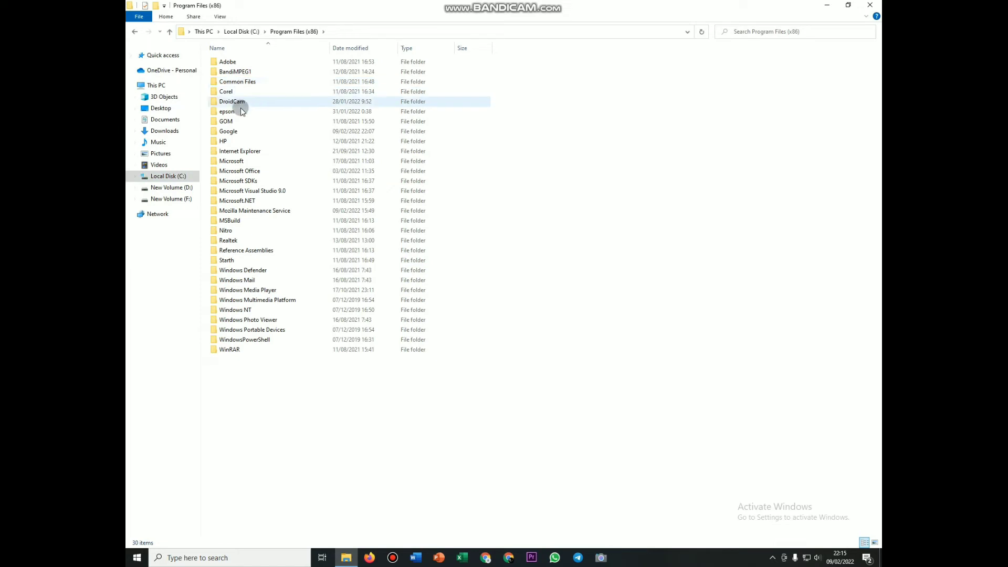
mouse_move(239, 171)
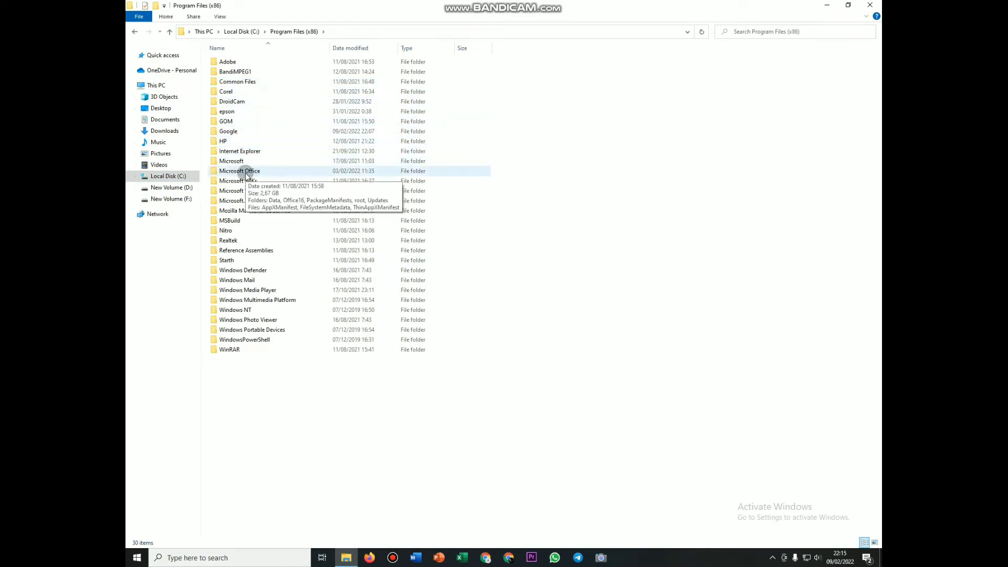
double_click(252, 173)
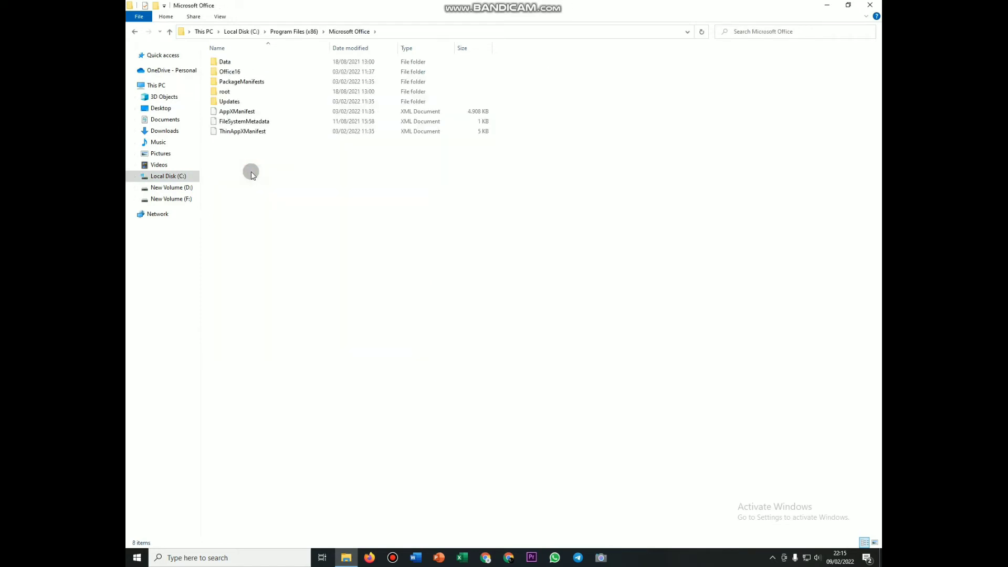
double_click(235, 74)
mouse_move(236, 82)
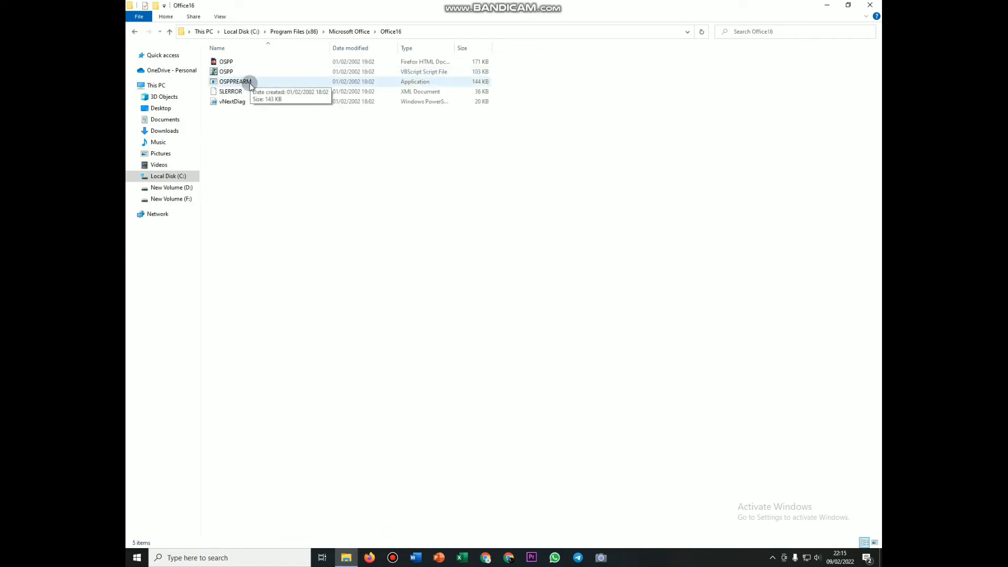
Run OSPPREARM as administrator, then close the Office16 folder window
left_click(252, 83)
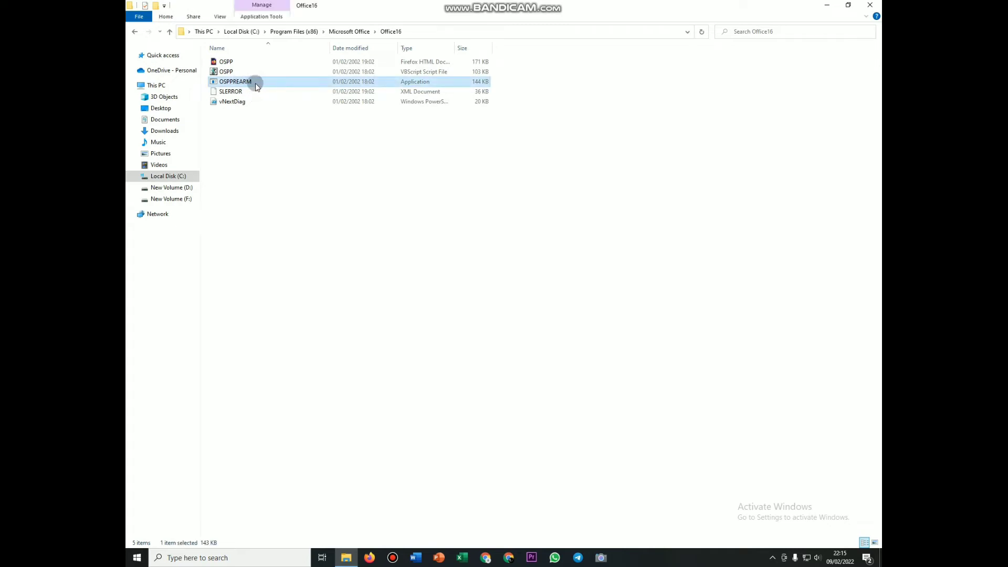
right_click(259, 82)
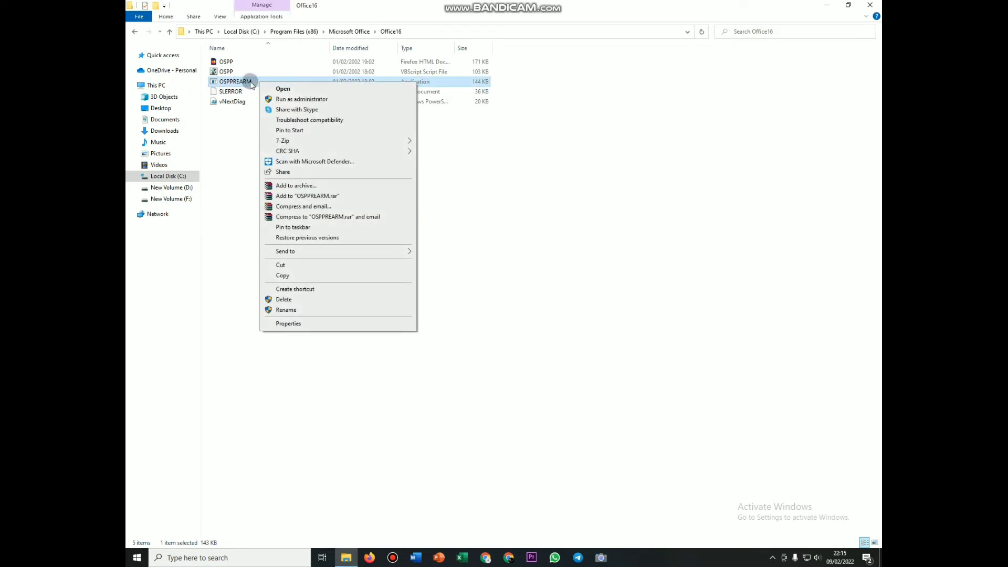
left_click(311, 100)
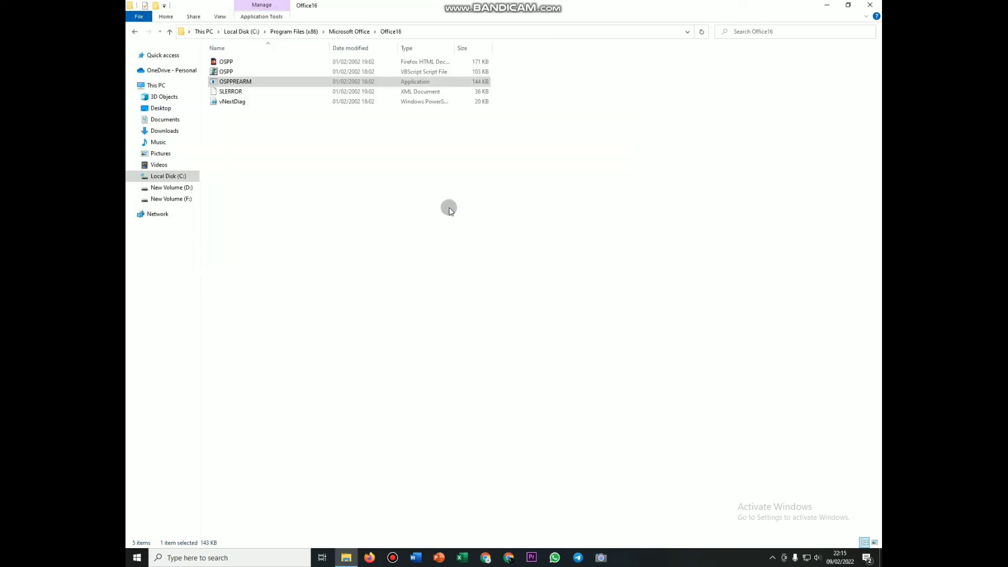
left_click(871, 7)
Start Word, create a blank document and type 'BERHASIL' to confirm typing works
left_click(416, 557)
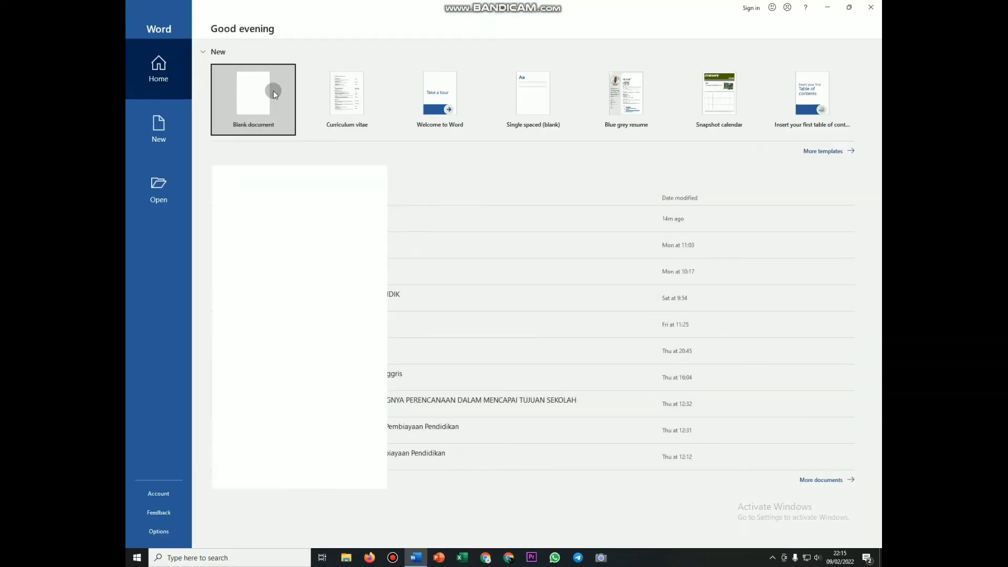
left_click(273, 90)
left_click(385, 148)
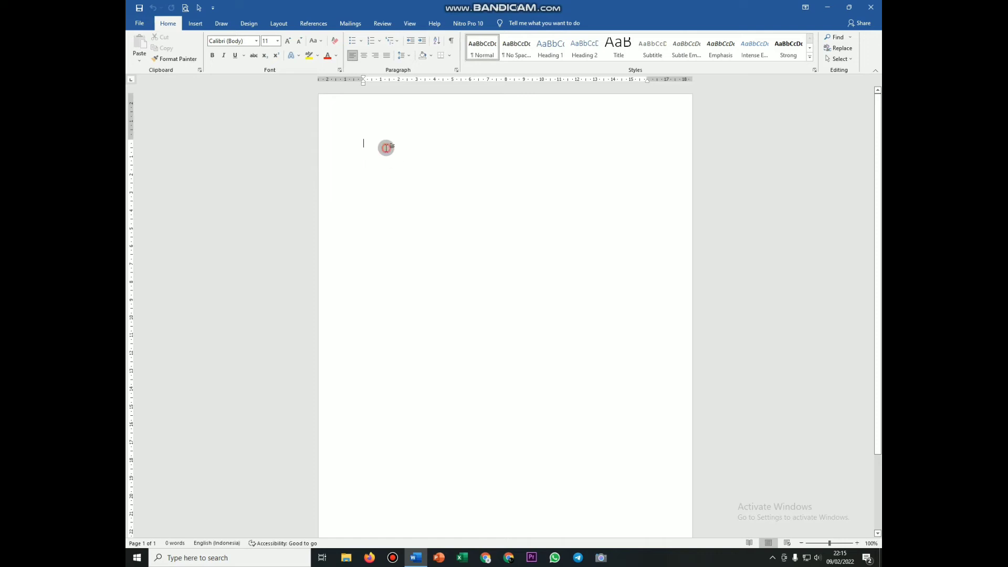
type("BERHASIL")
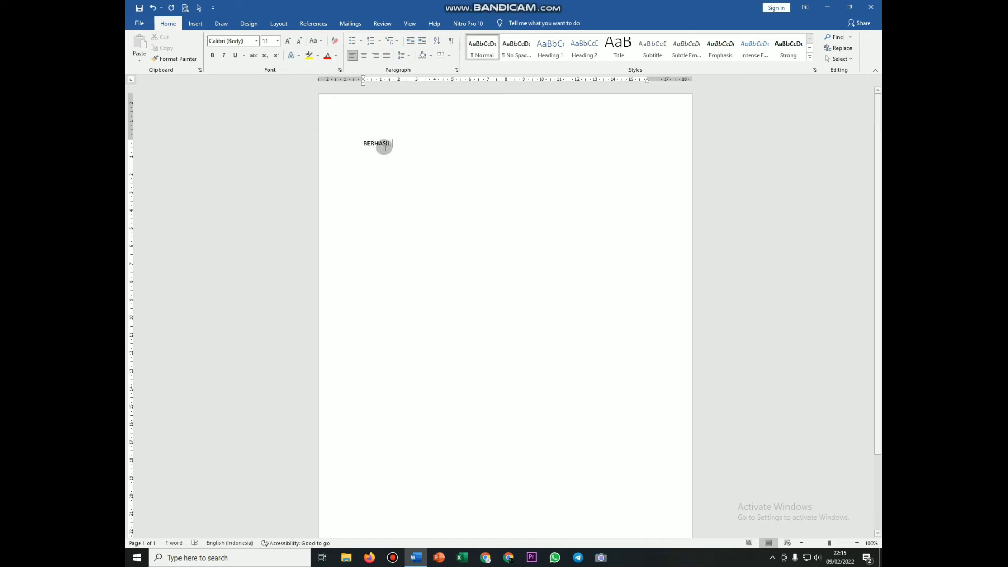
scroll(463, 351, "up", 5)
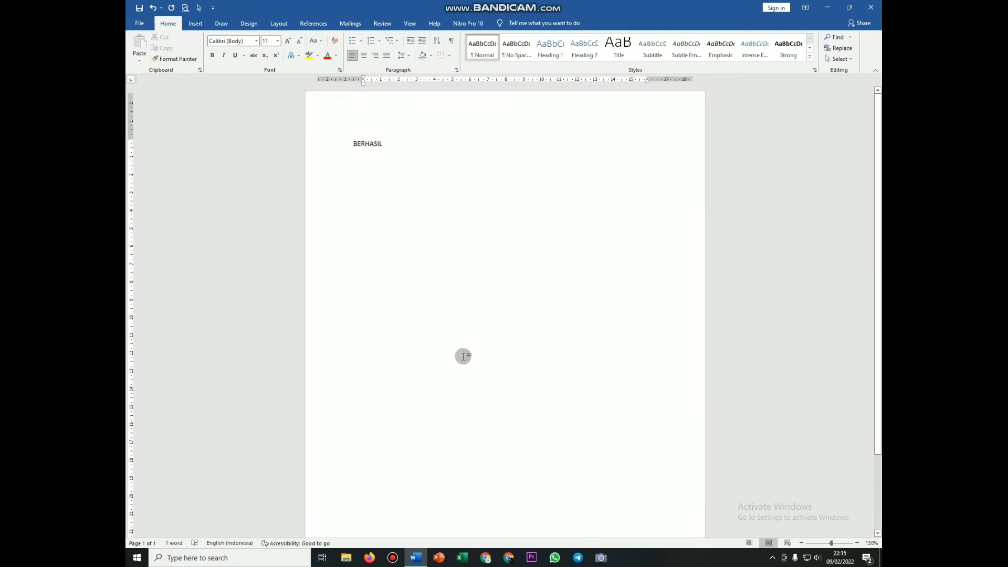
scroll(448, 315, "down", 4)
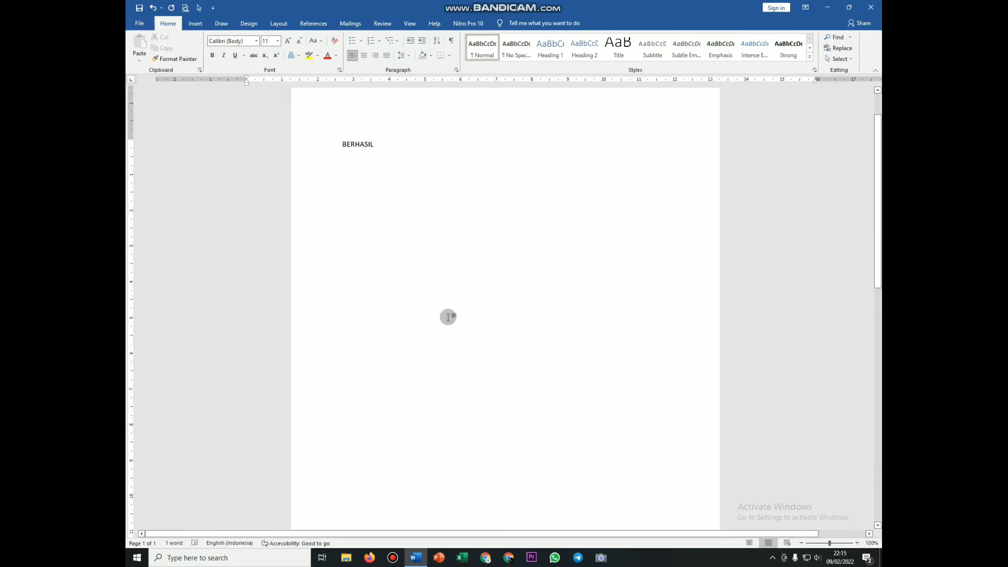
scroll(448, 318, "down", 4)
scroll(448, 324, "up", 4)
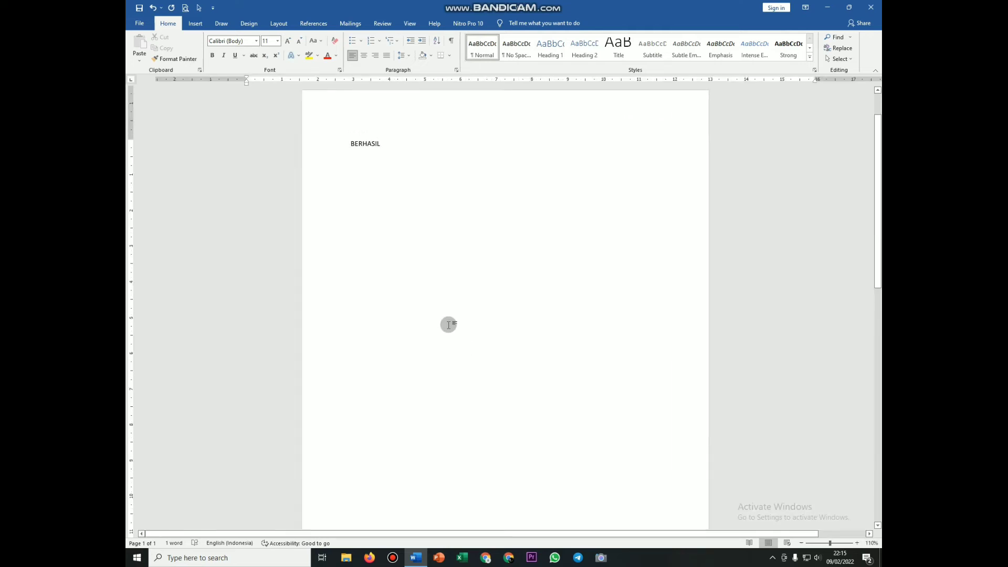
left_click(462, 558)
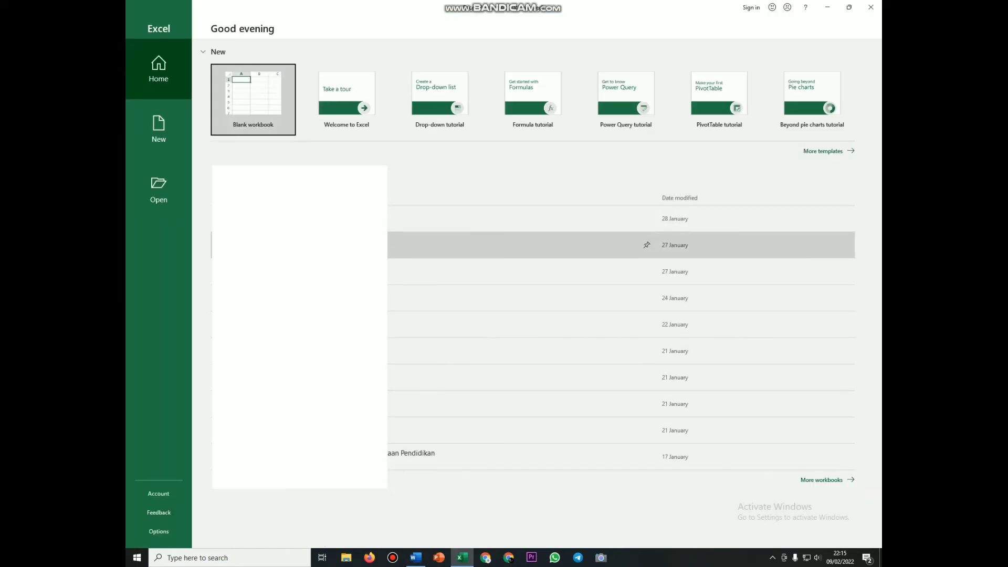
Create a blank Excel workbook with 'BERHASIL' entered in cell A1
left_click(253, 96)
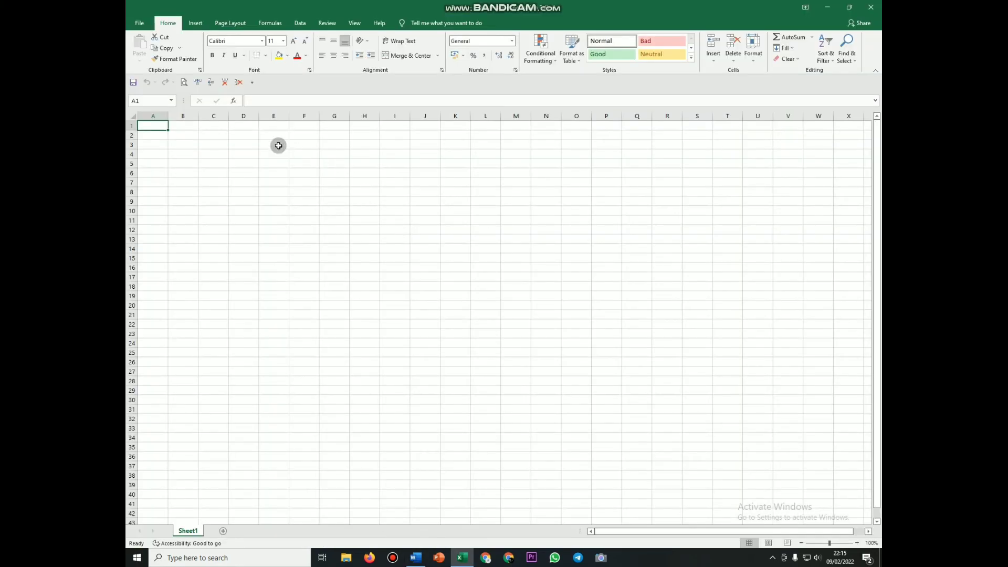
type("BERHASIL")
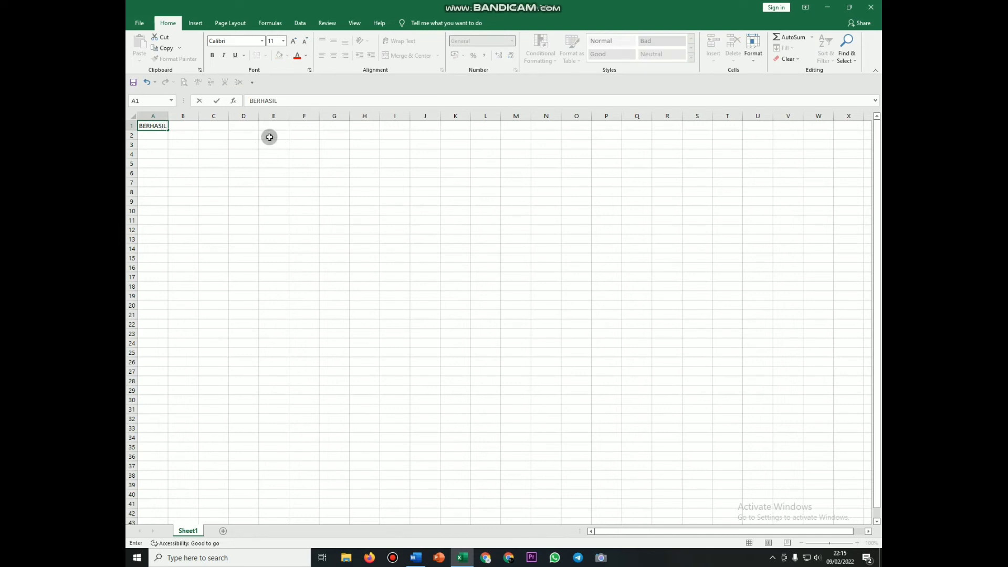
left_click(368, 181)
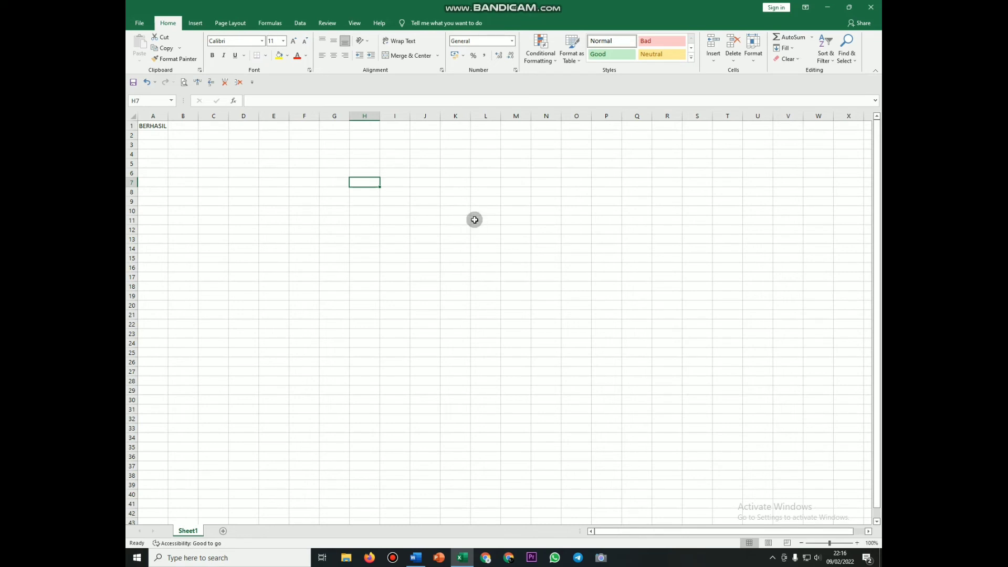
left_click(442, 559)
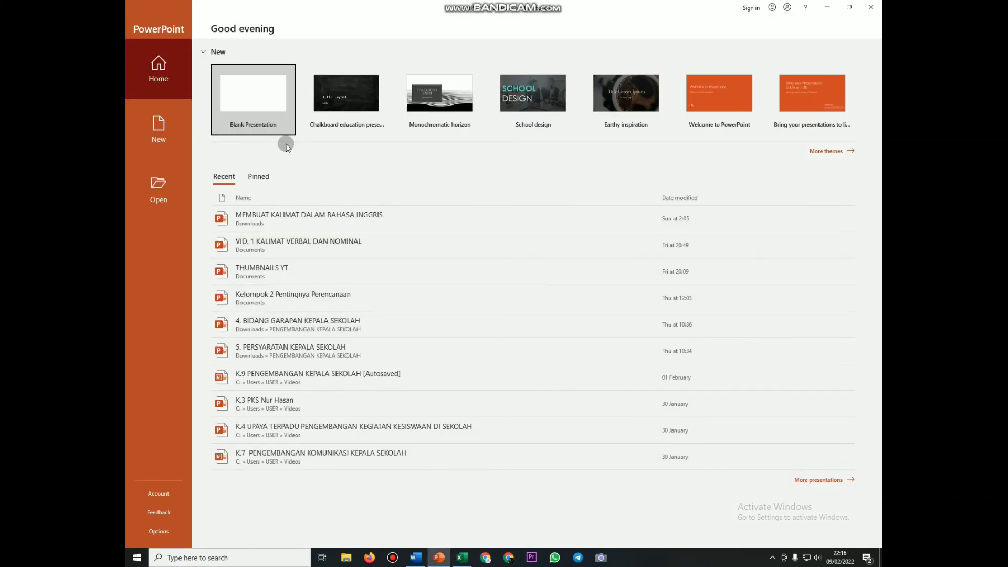
Create a blank PowerPoint presentation with title 'FADFDAFADADDA'
left_click(259, 102)
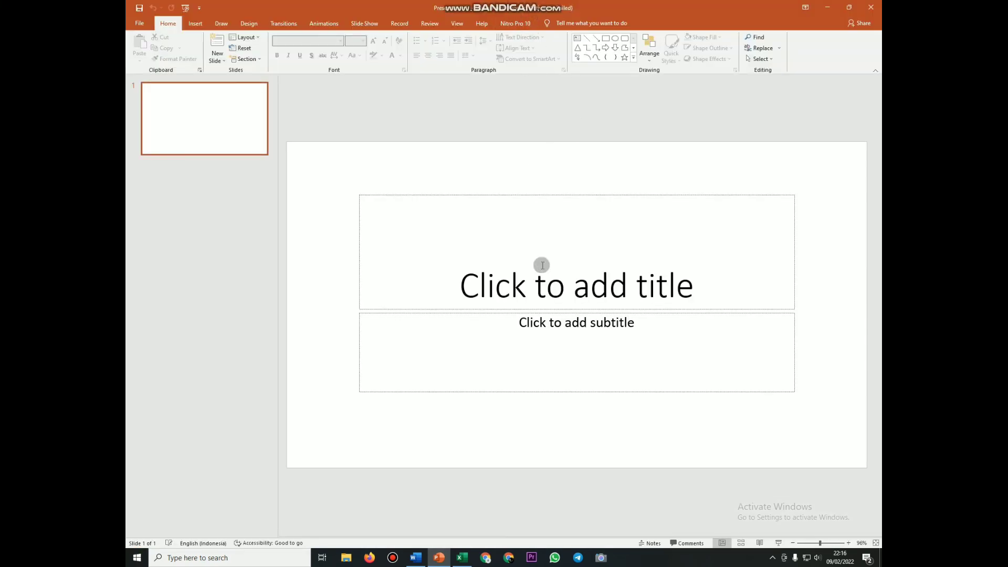
left_click(542, 265)
type("FADFDAFADADDA")
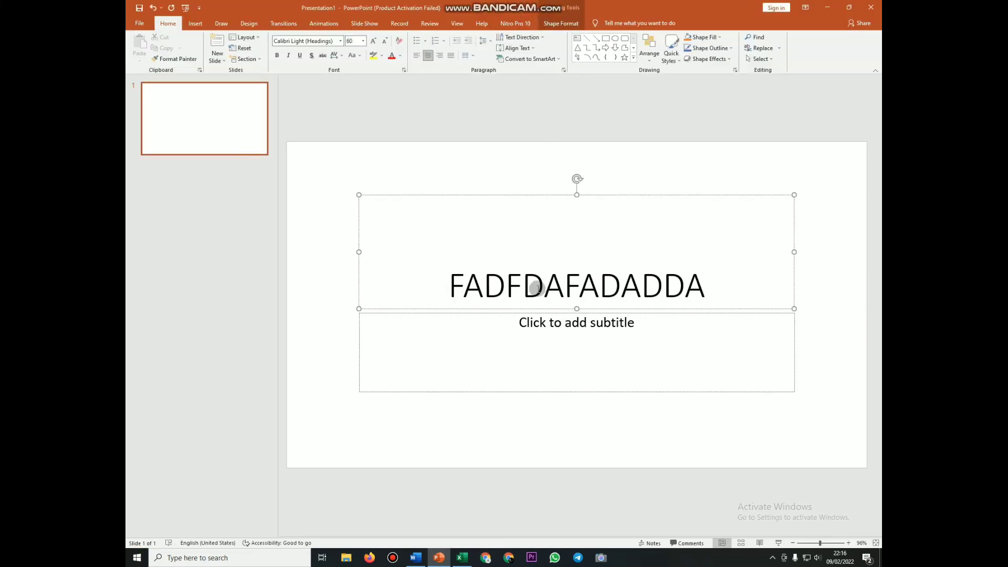
Close PowerPoint without saving, then close the Excel workbook
left_click(873, 7)
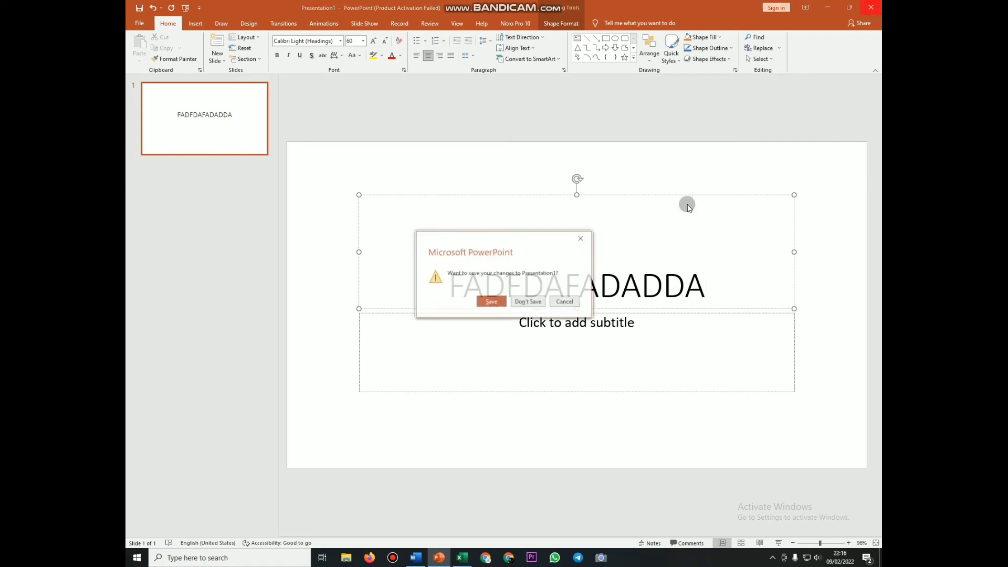
left_click(532, 298)
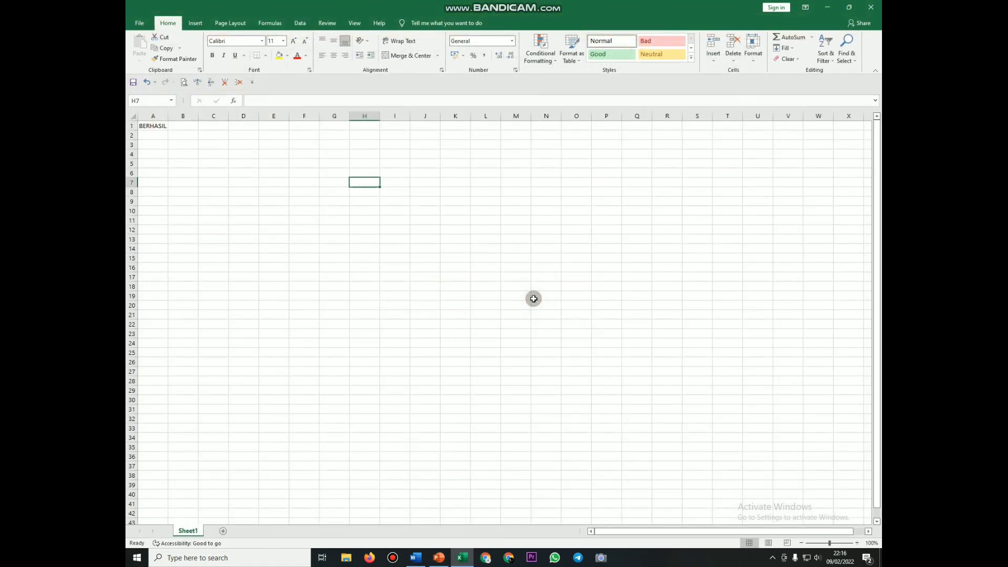
left_click(874, 9)
Discard the Excel workbook, then replace BERHASIL with 'SEPERTINYA INI TIDAK PERMANEN, SUATU SAAT AKAN KEMBALI LAGI.'
left_click(507, 286)
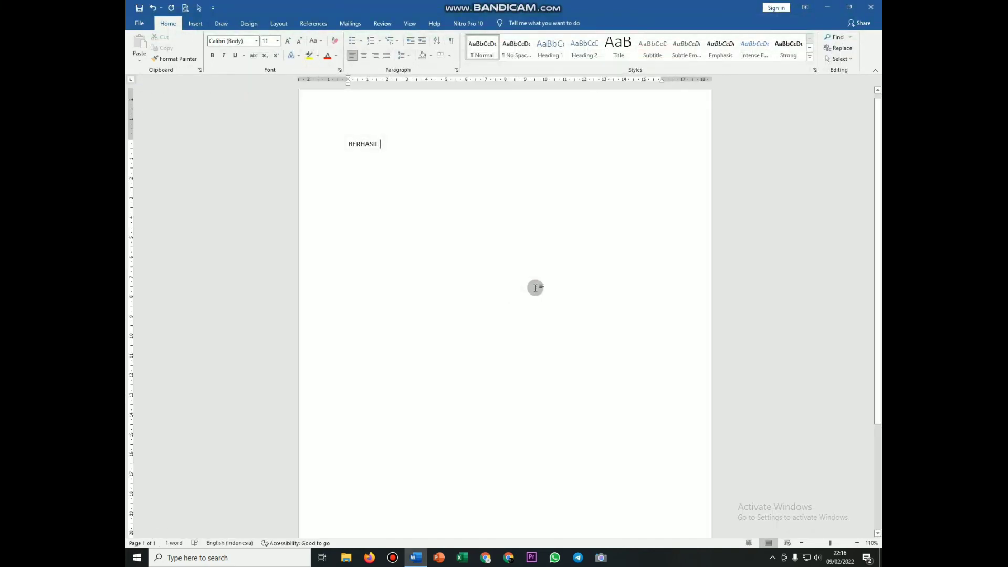
left_click(461, 153)
key("BackSpace")
key("BackSpace")
key("BackSpace")
key("BackSpace")
type("SEPER")
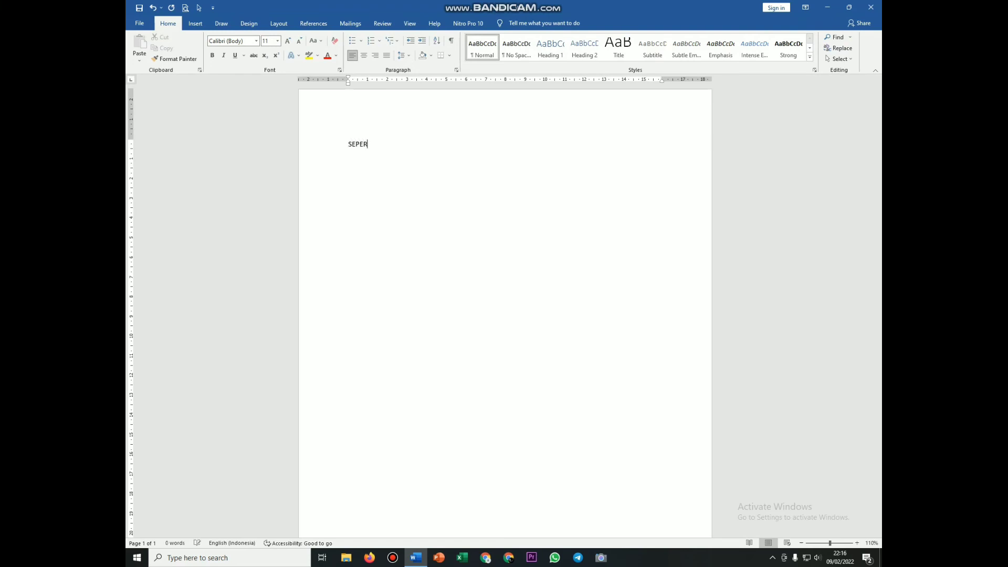
type("TINYA INI")
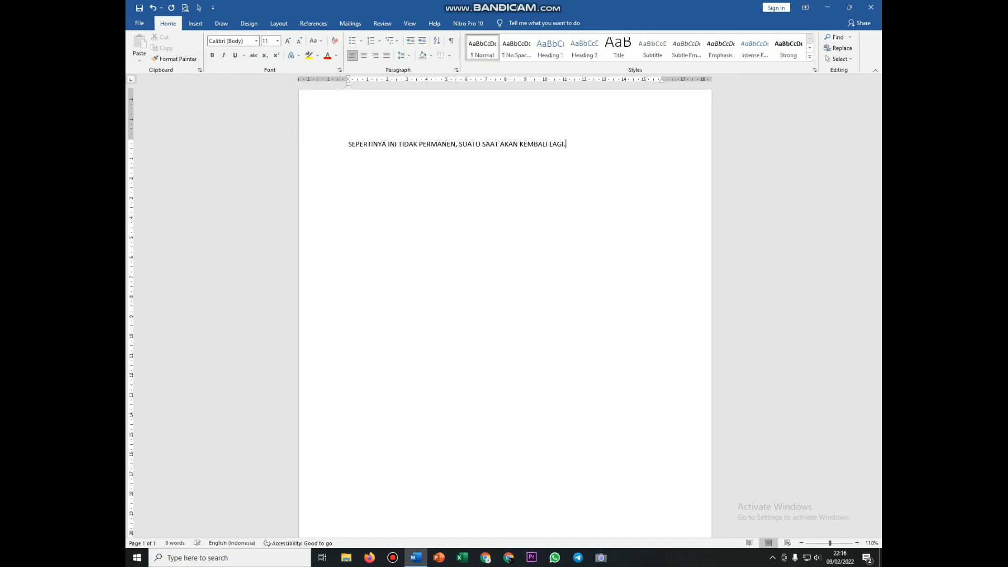
Add a second line 'SEMOGA BERMANFAAT. THANKS.' after the first sentence
left_click(572, 143)
left_click(331, 155)
scroll(442, 218, "up", 15)
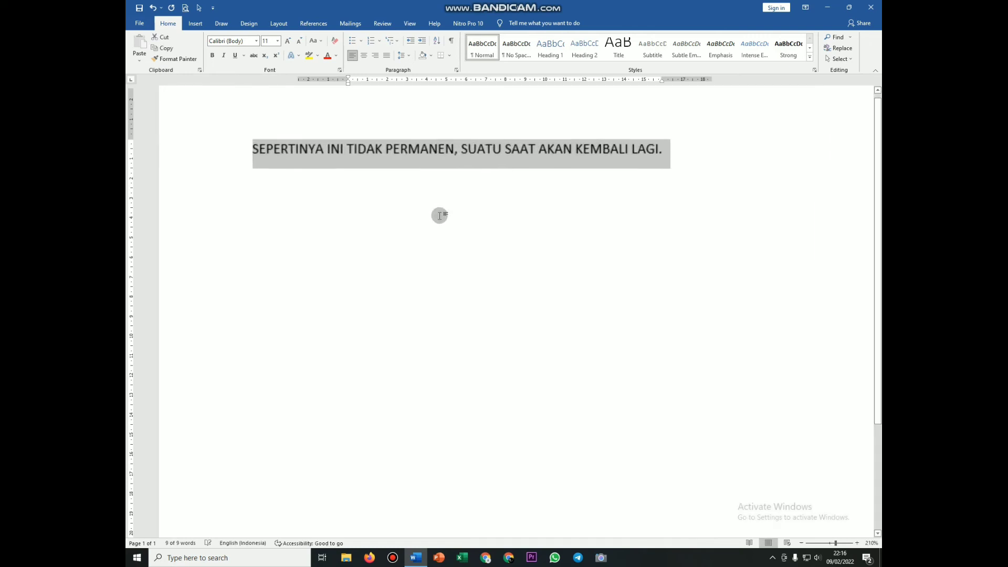
left_click(485, 255)
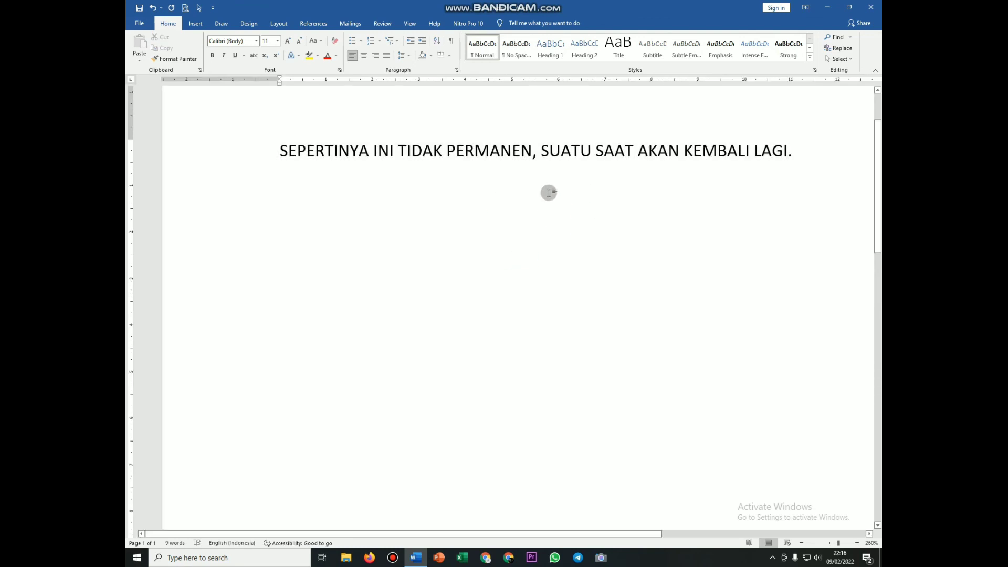
scroll(427, 196, "up", 2)
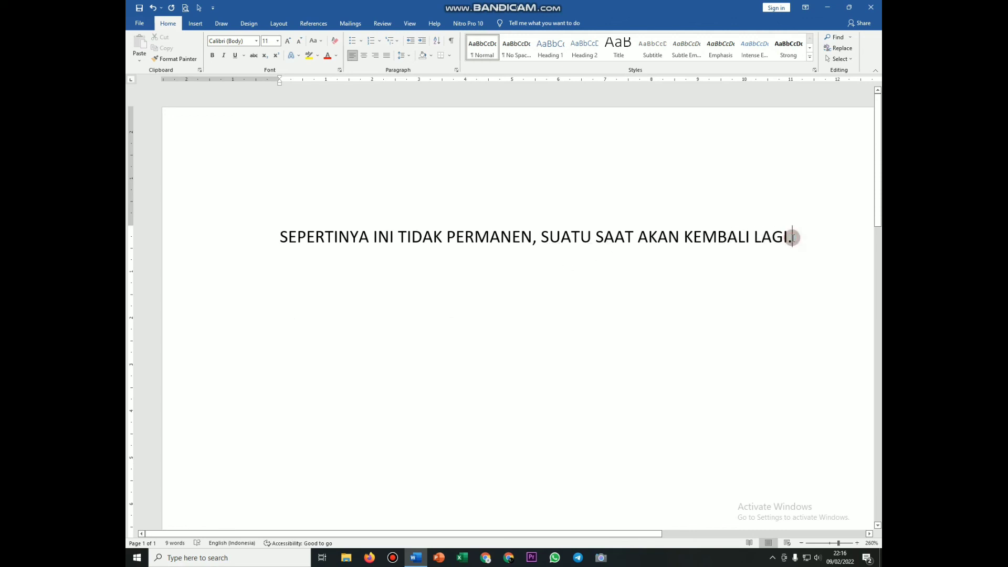
left_click(495, 258)
type("SEMOGA BERMANFAAT. THANKS.")
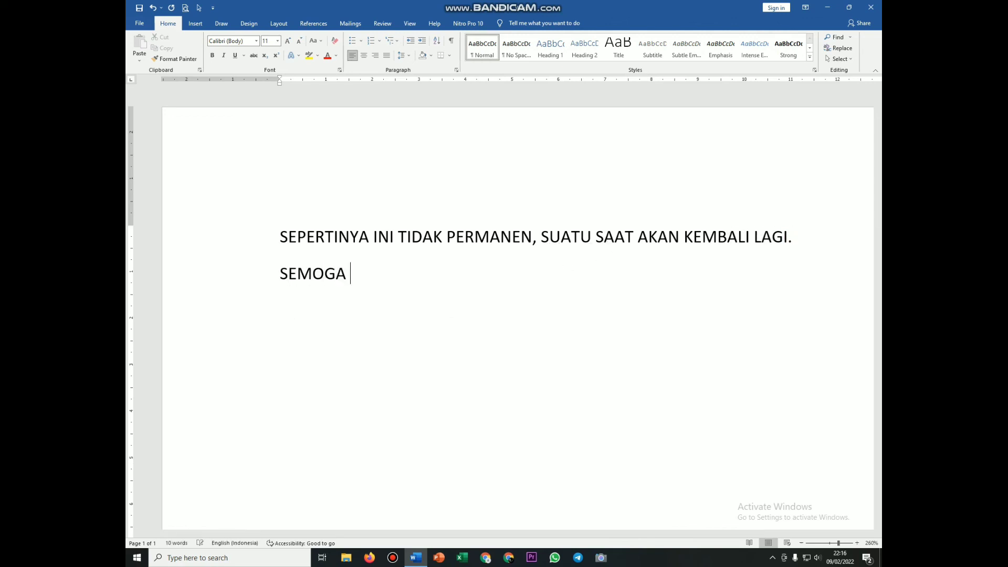